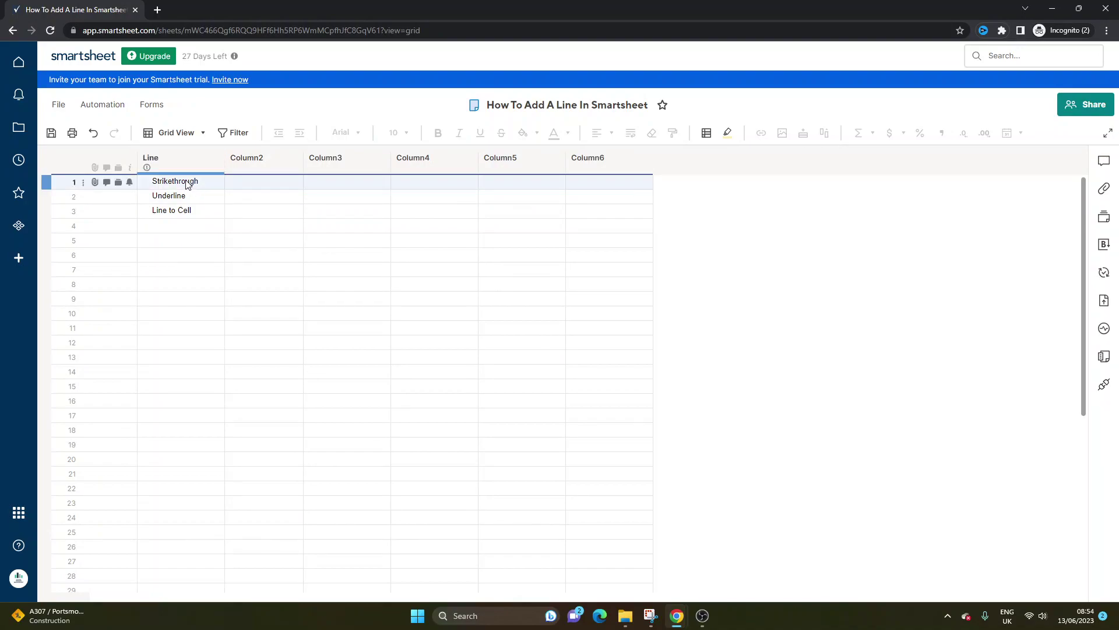
Select the three Line entries, then clear the selection to an empty row-2 cell
mouse_move(188, 180)
left_mouse_down()
mouse_move(188, 210)
mouse_move(208, 210)
left_mouse_up()
left_click(262, 210)
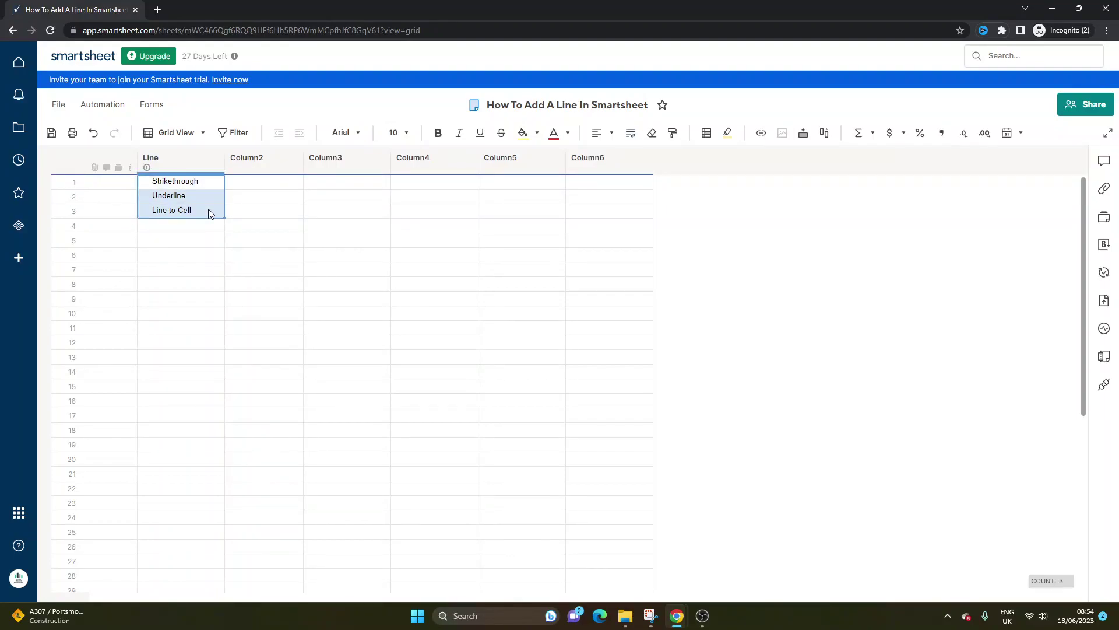
left_click(668, 231)
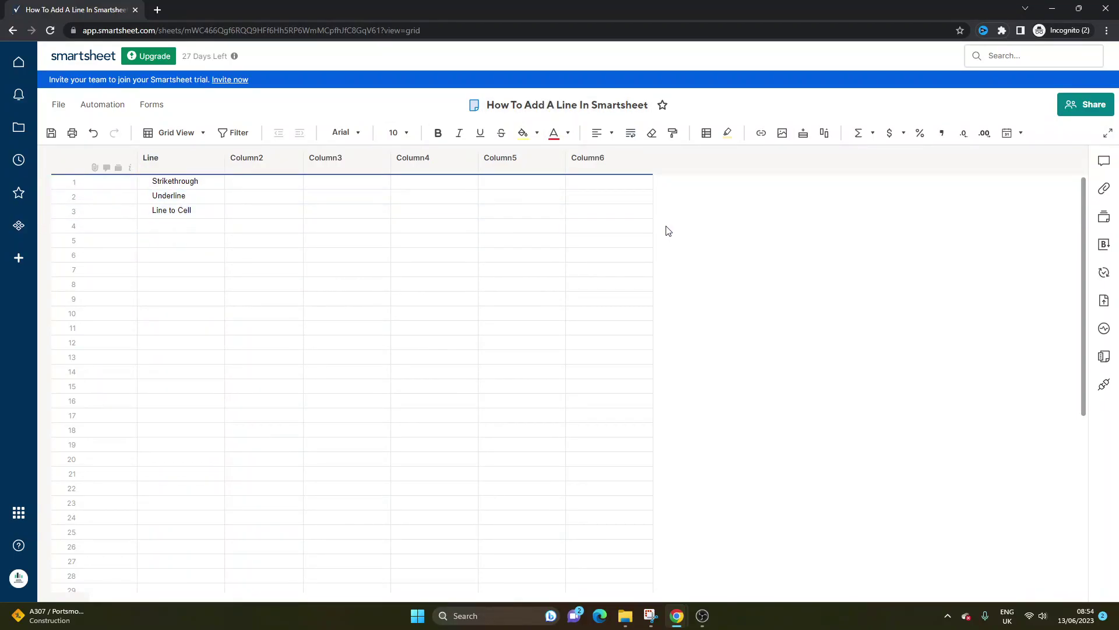
left_click(490, 212)
left_click(408, 210)
left_click(368, 201)
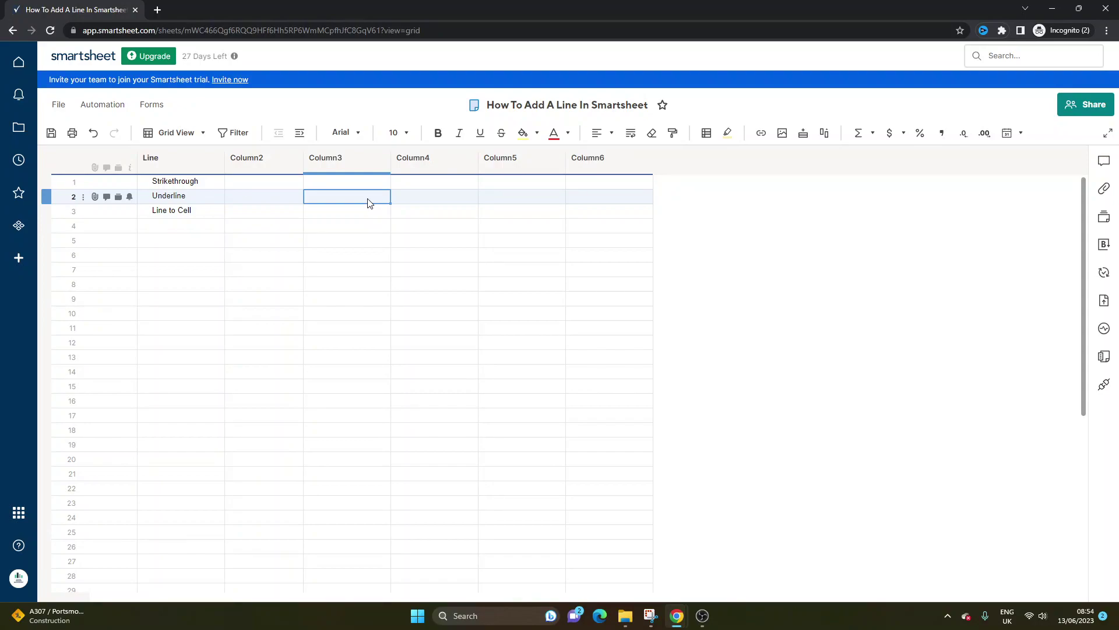
Enter 'Test' in the Column2 cell beside Strikethrough
left_click(355, 211)
left_click(242, 183)
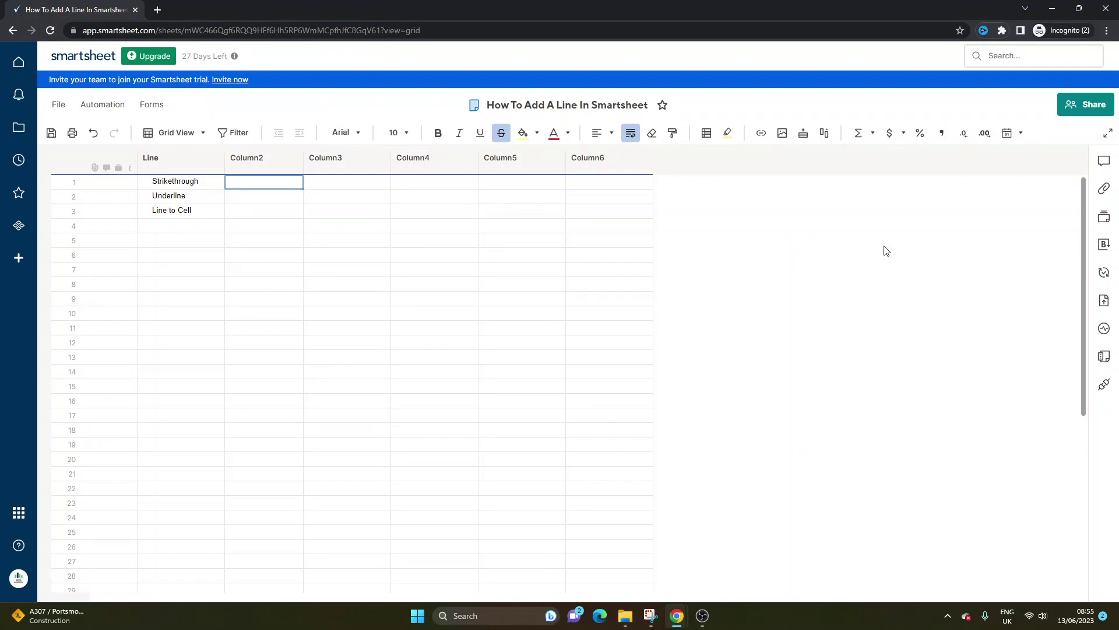
type("Test")
key("Return")
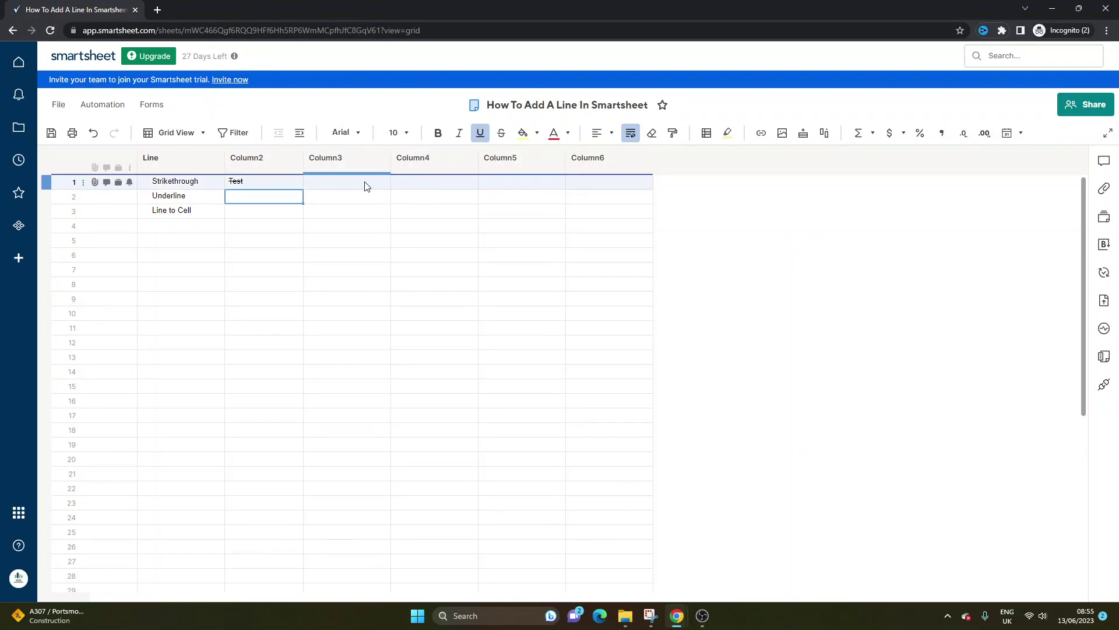
Apply strikethrough formatting to the 'Test' cell
left_click(297, 178)
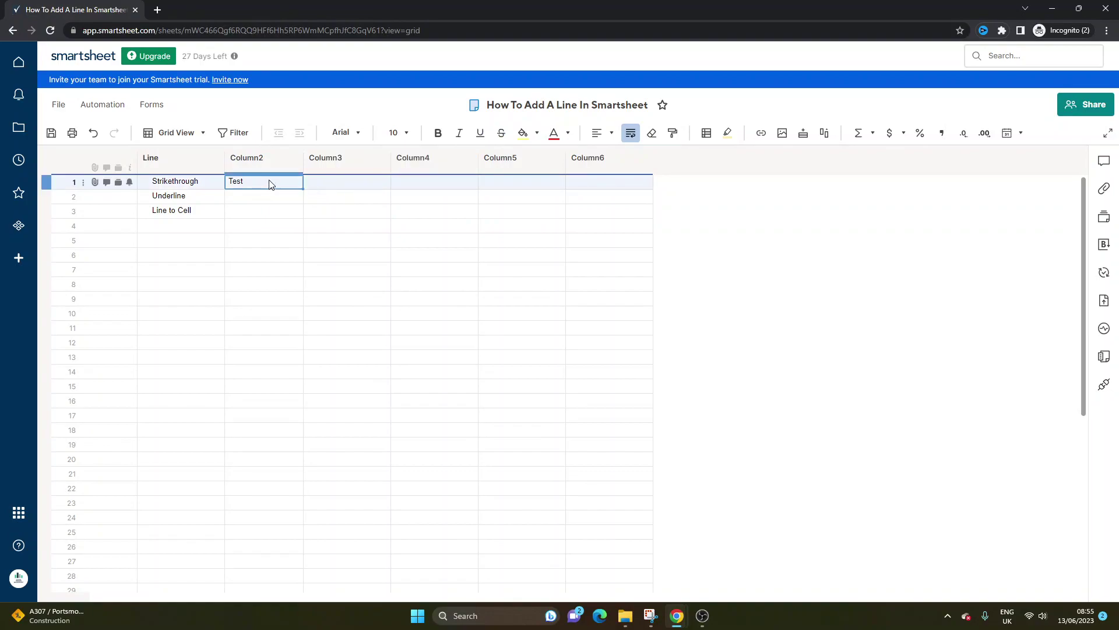
left_click(271, 166)
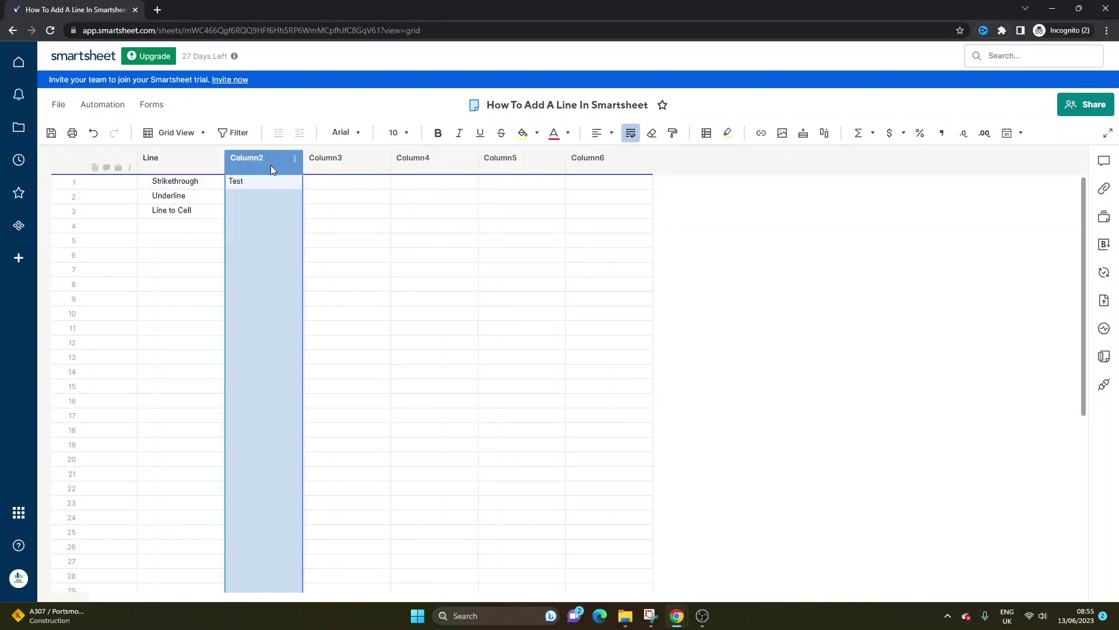
left_click(267, 182)
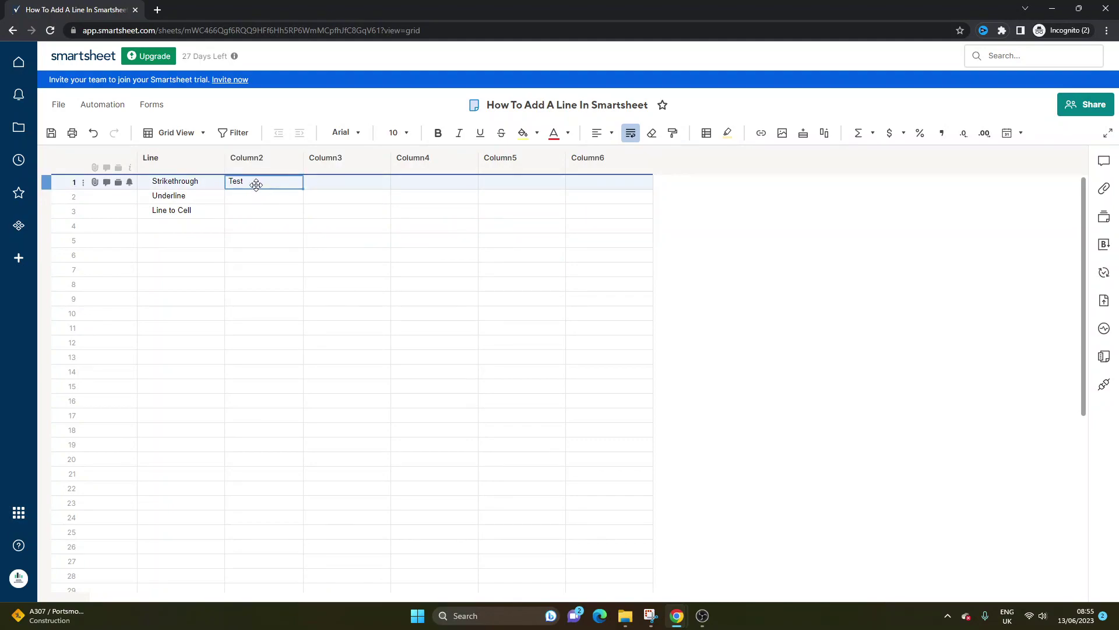
left_click(253, 163)
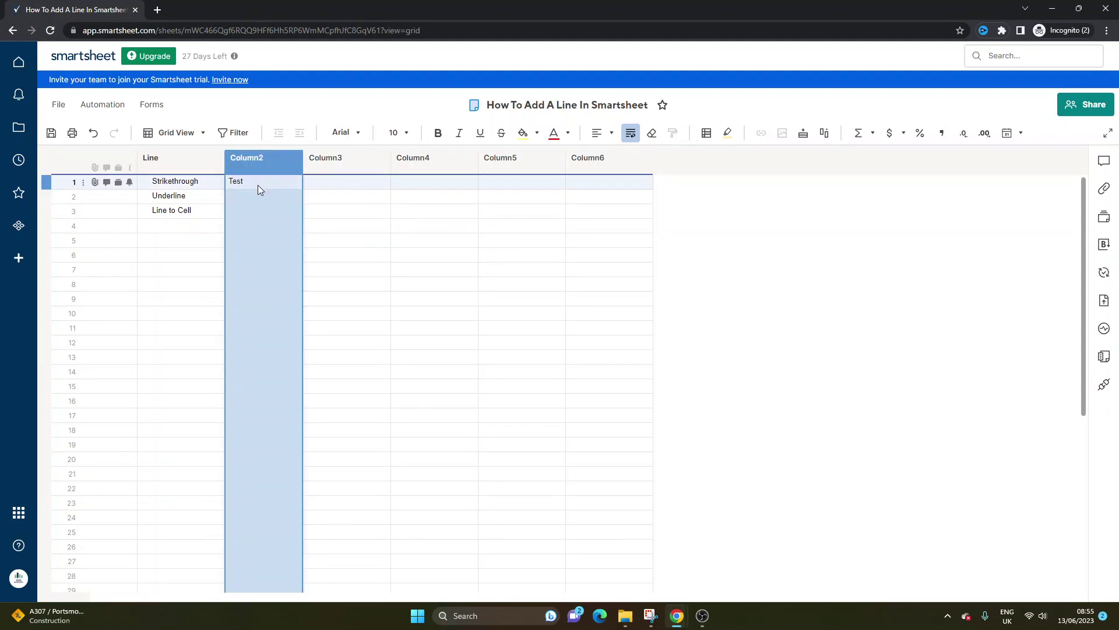
left_click(258, 184)
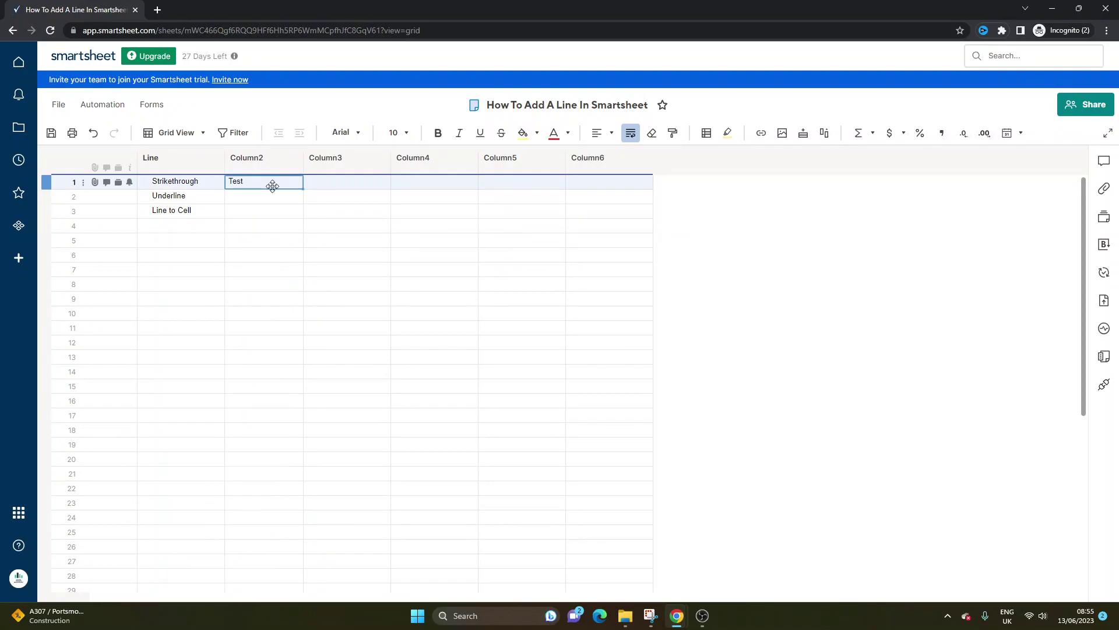
left_click(501, 136)
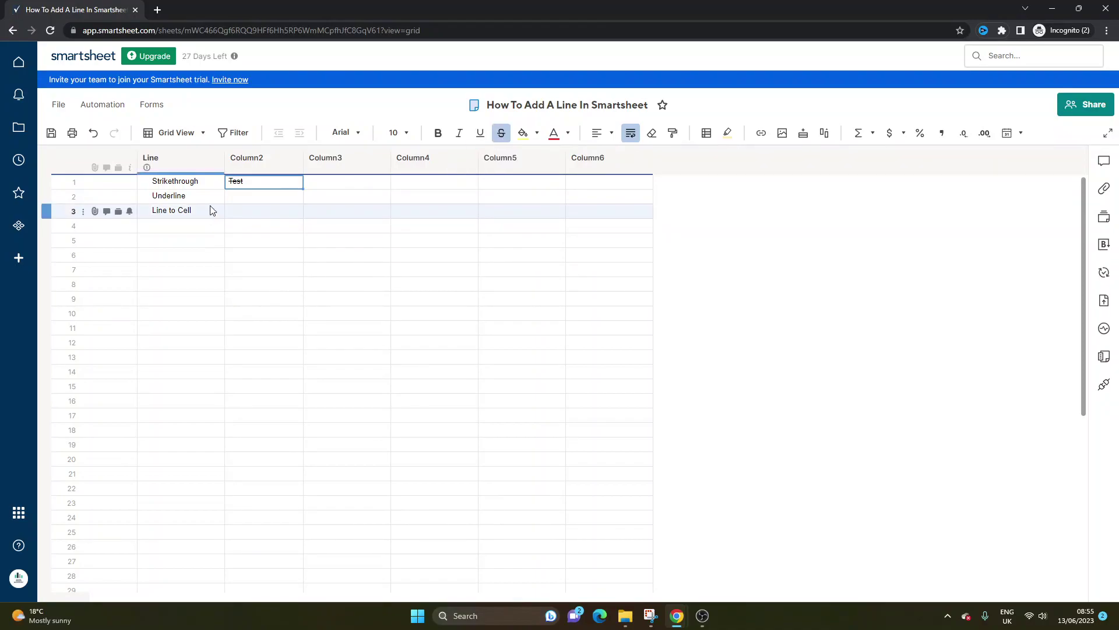
left_click(247, 190)
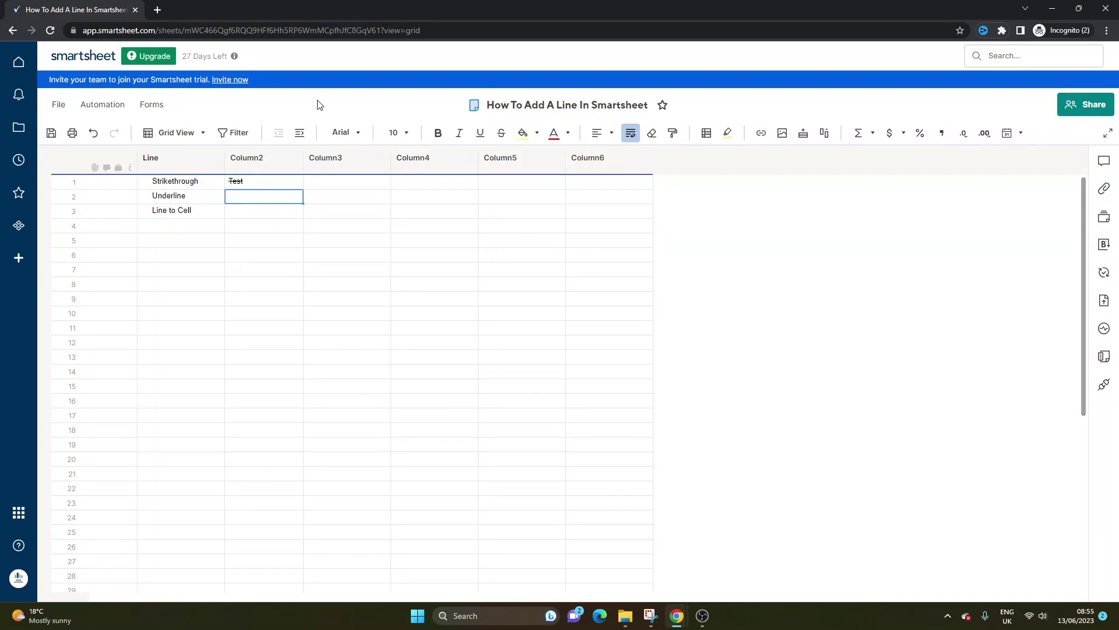
Enter 'Underline' beside the Underline entry and underline it
type("Underline")
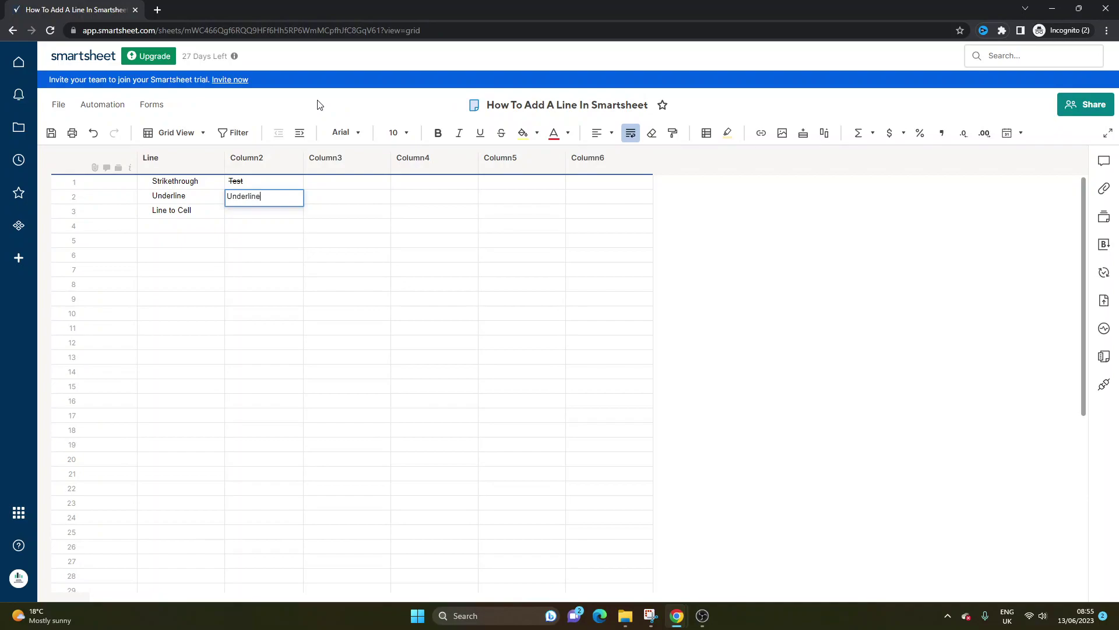
key("Return")
left_click(259, 196)
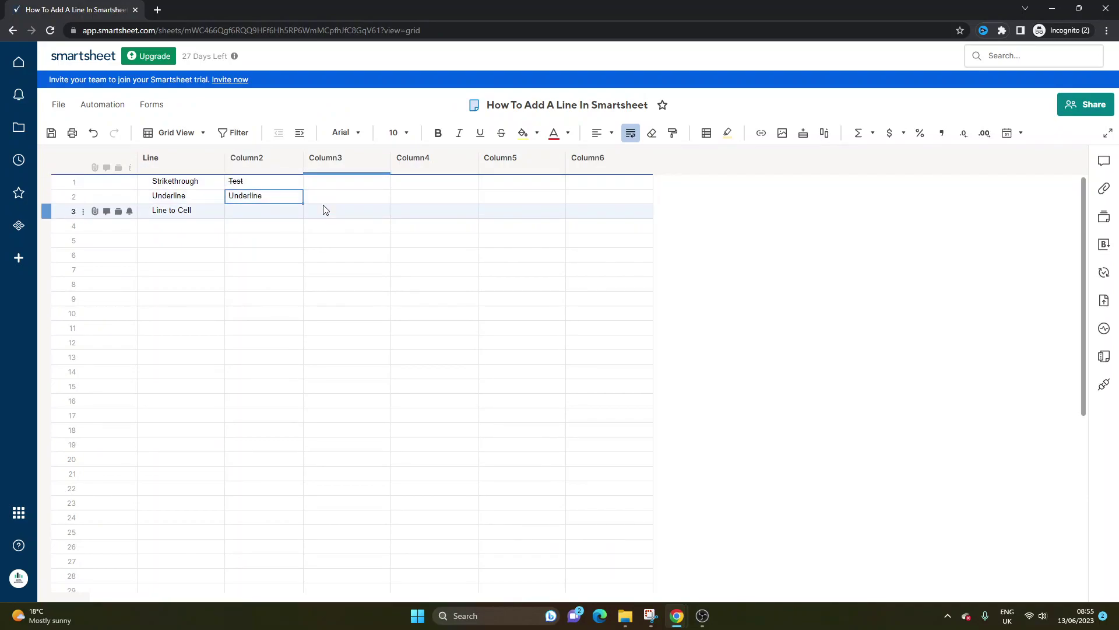
left_click(481, 132)
Move the selection down to row 3 by the Line to Cell entry
left_click(432, 197)
left_click(287, 212)
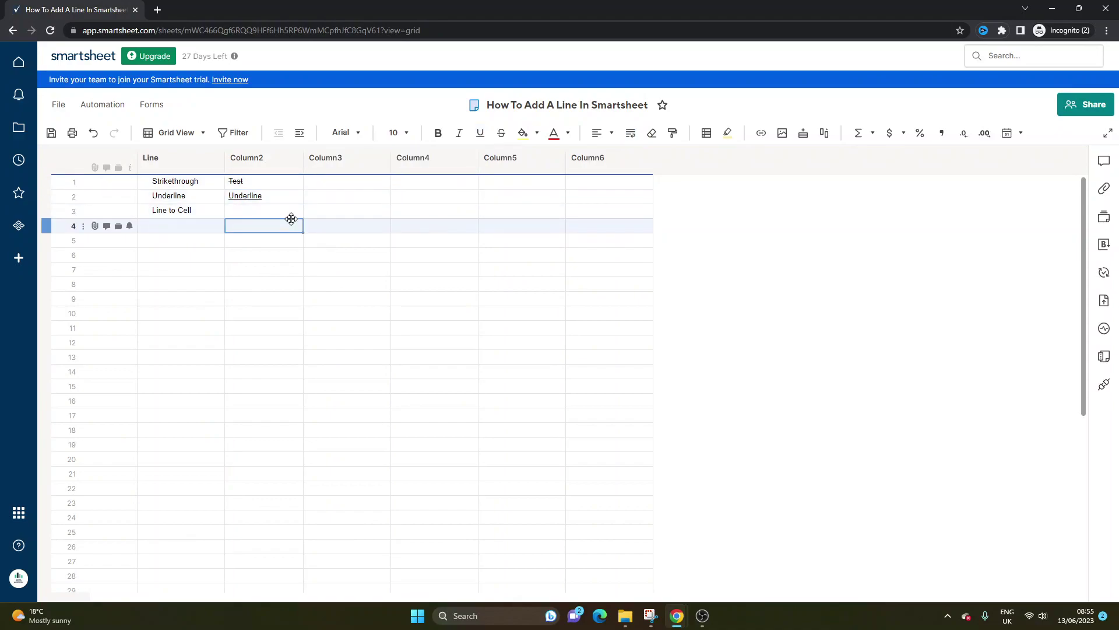
left_click_drag(209, 180, 257, 200)
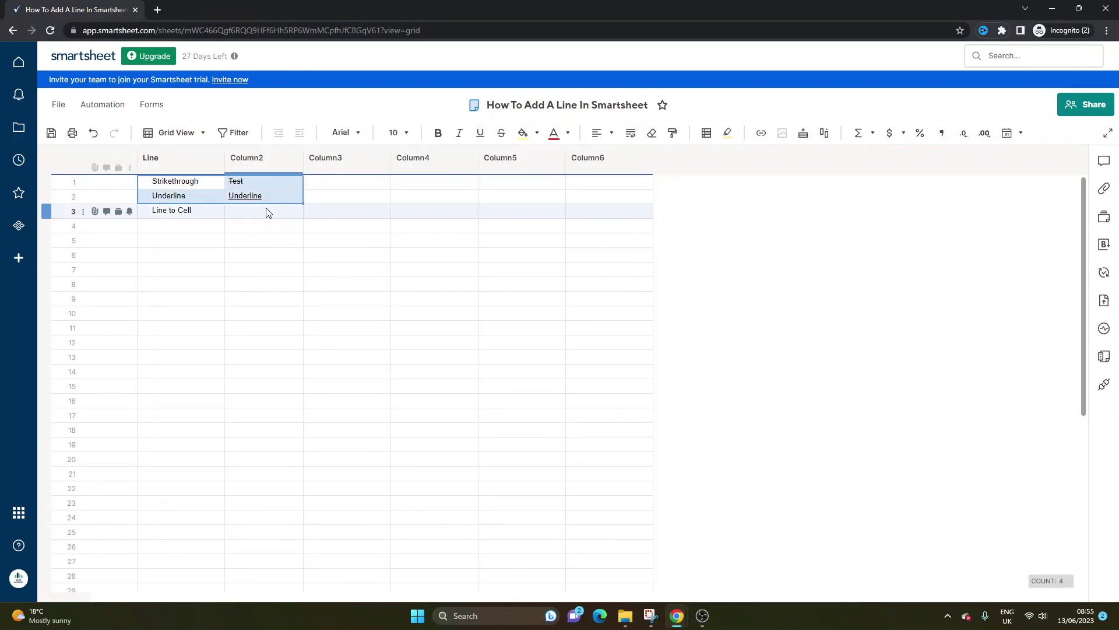
left_click(260, 210)
left_click(184, 213)
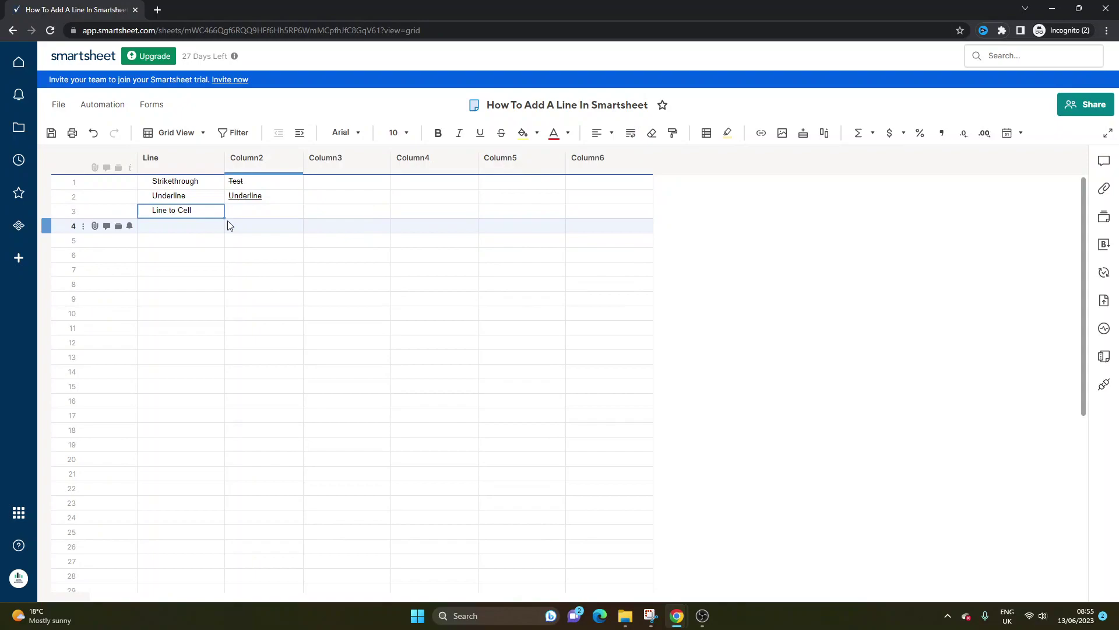
Start editing the empty Column3 cell in the Line to Cell row
left_click(244, 215)
key("Left")
left_click(245, 215)
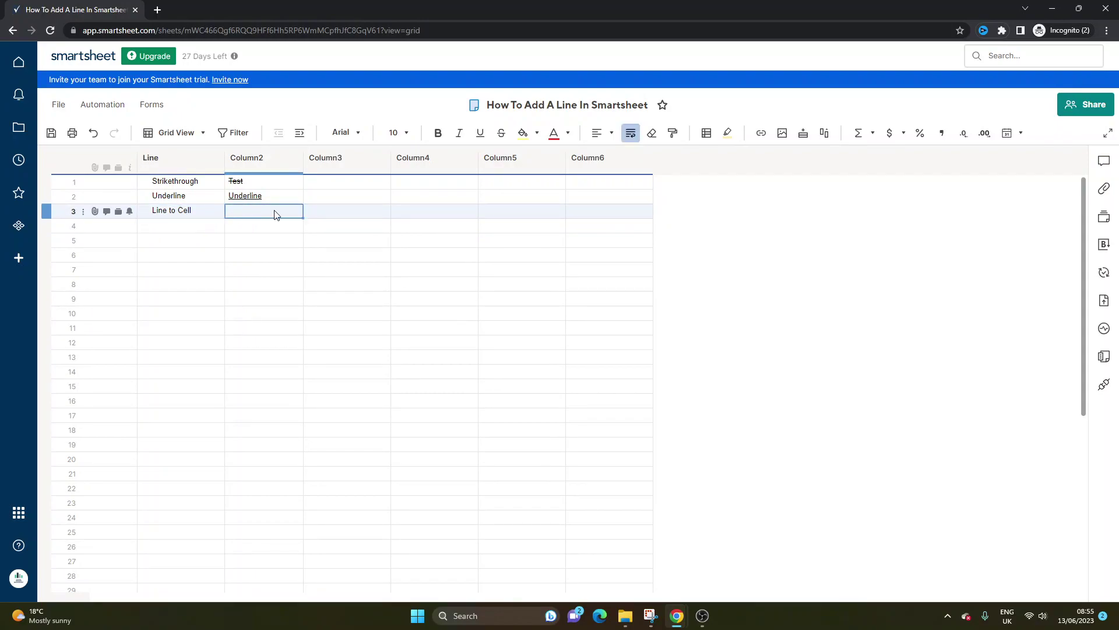
left_click(323, 216)
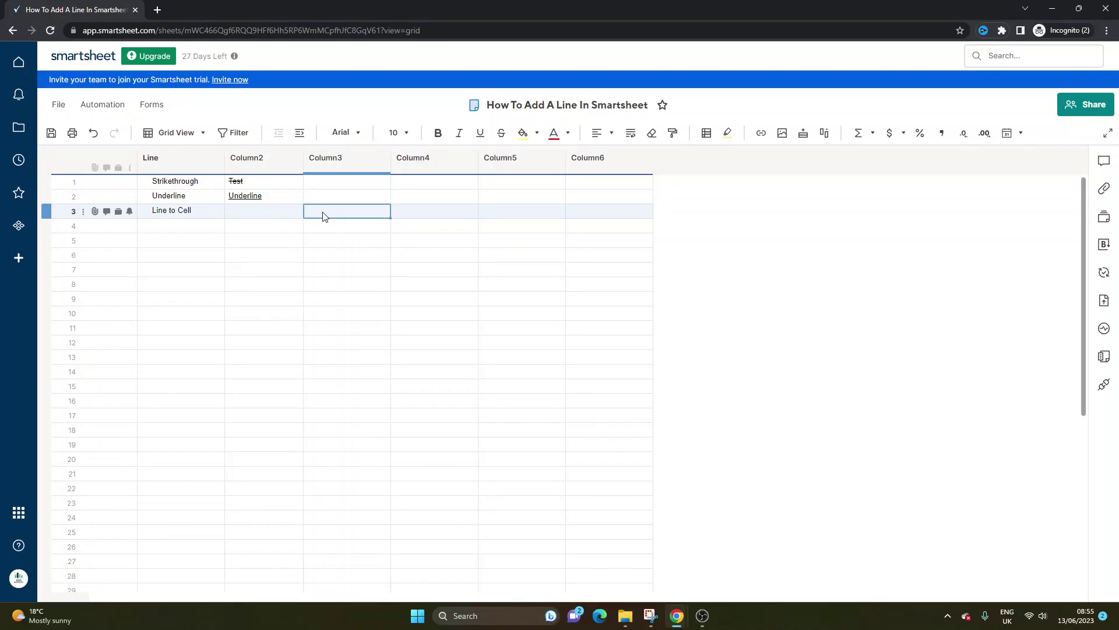
left_click(324, 213)
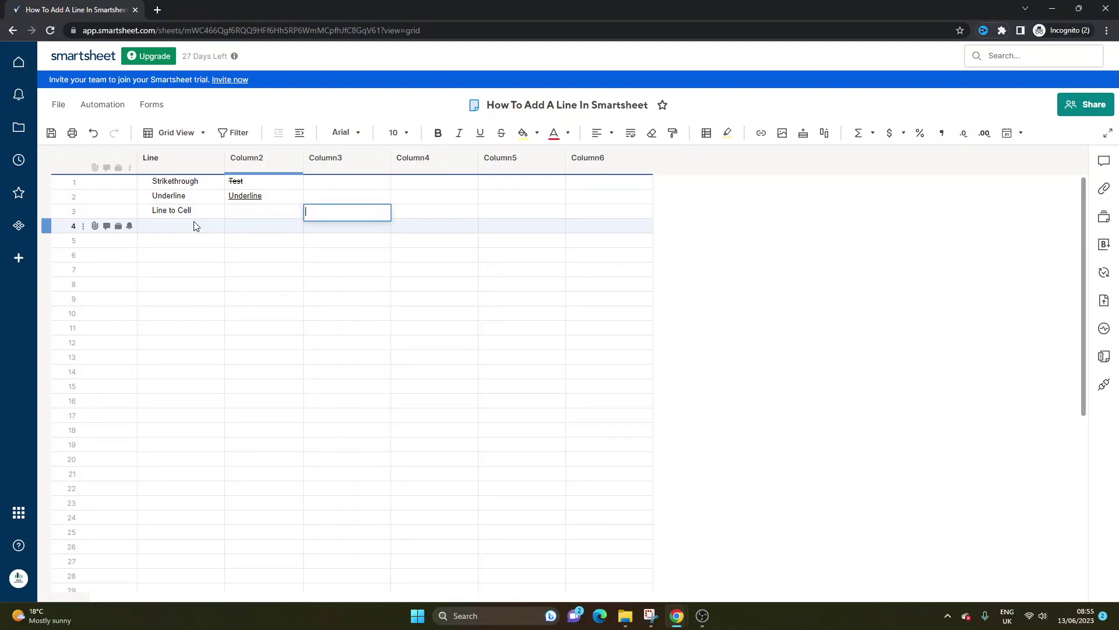
left_click(320, 217)
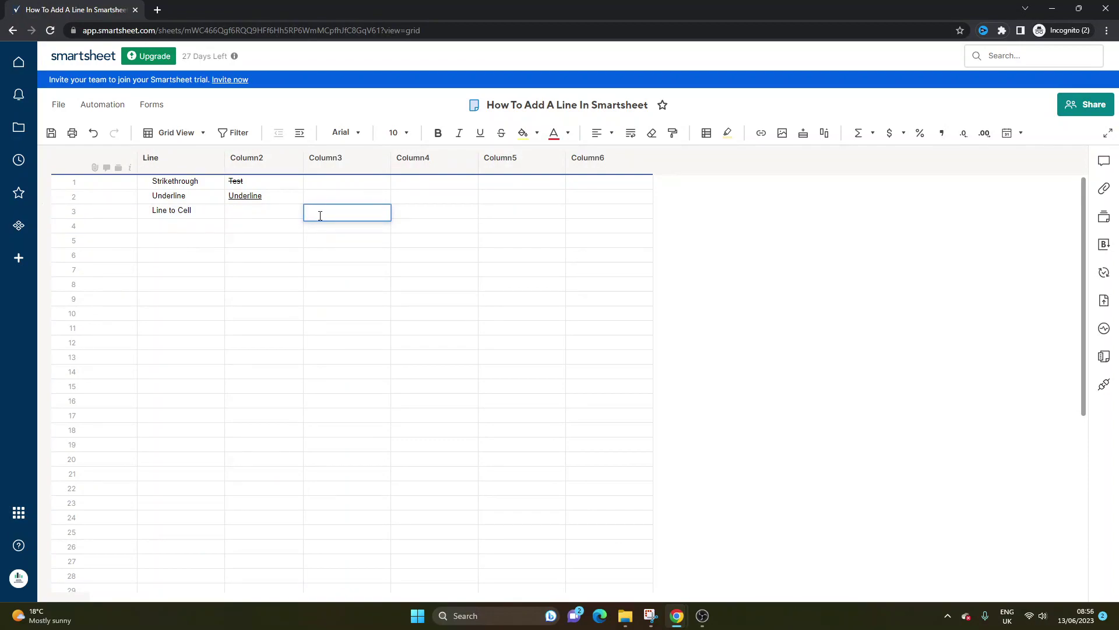
Enter 'Test sentence 1. Test Sentence 2.', then delete the second sentence
type("Test")
type(" sentence 1. Test Sen")
type("tence 2")
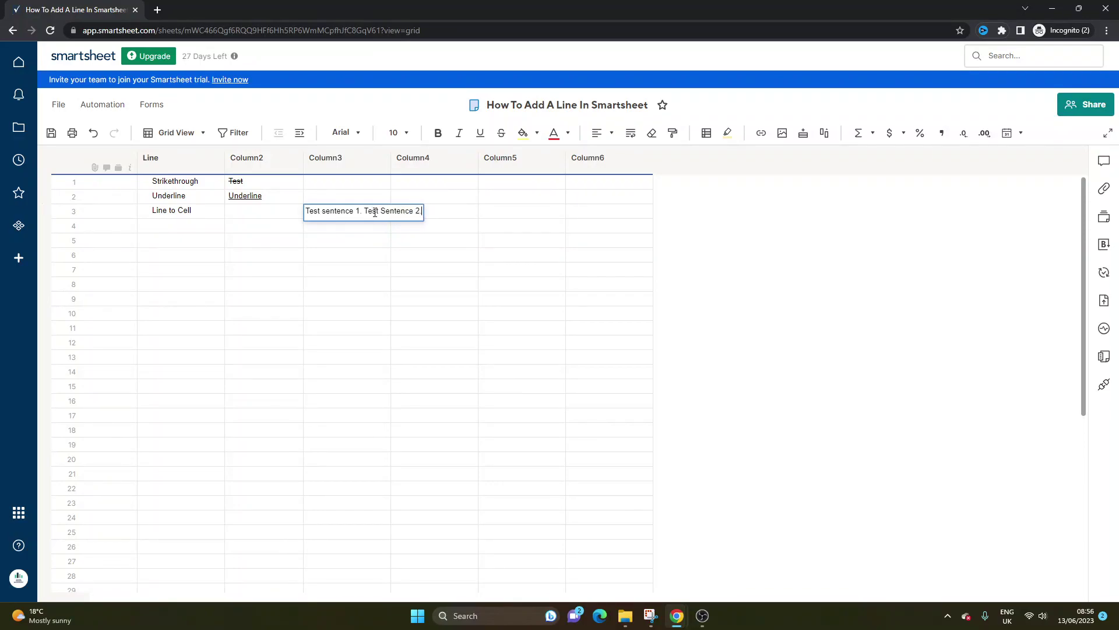
type(".")
left_click(392, 226)
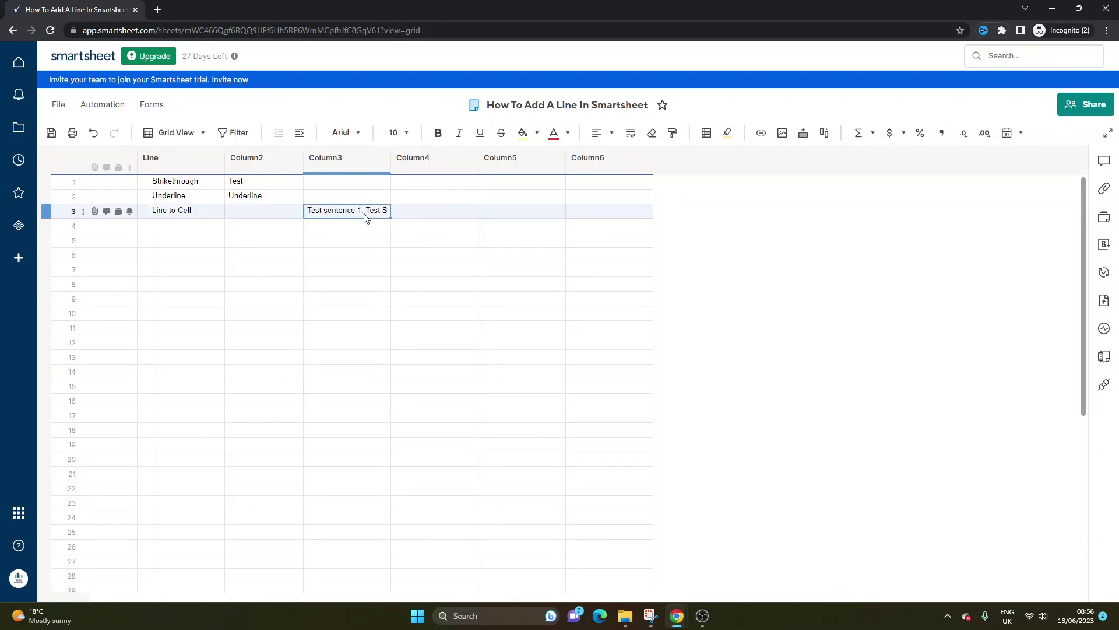
left_click(365, 212)
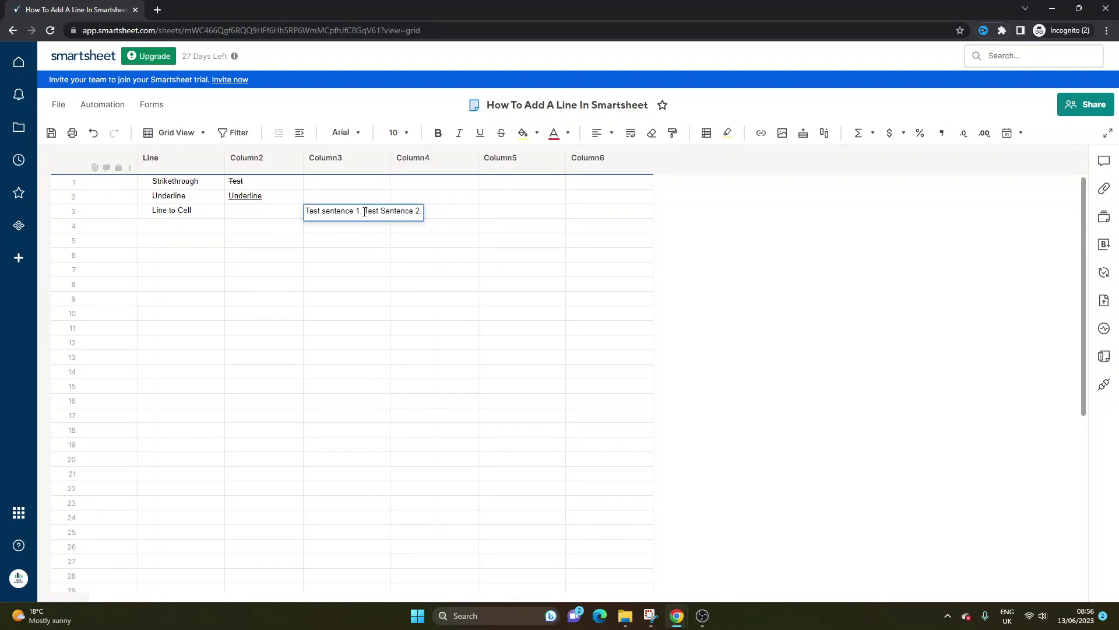
left_click_drag(363, 211, 422, 211)
key("BackSpace")
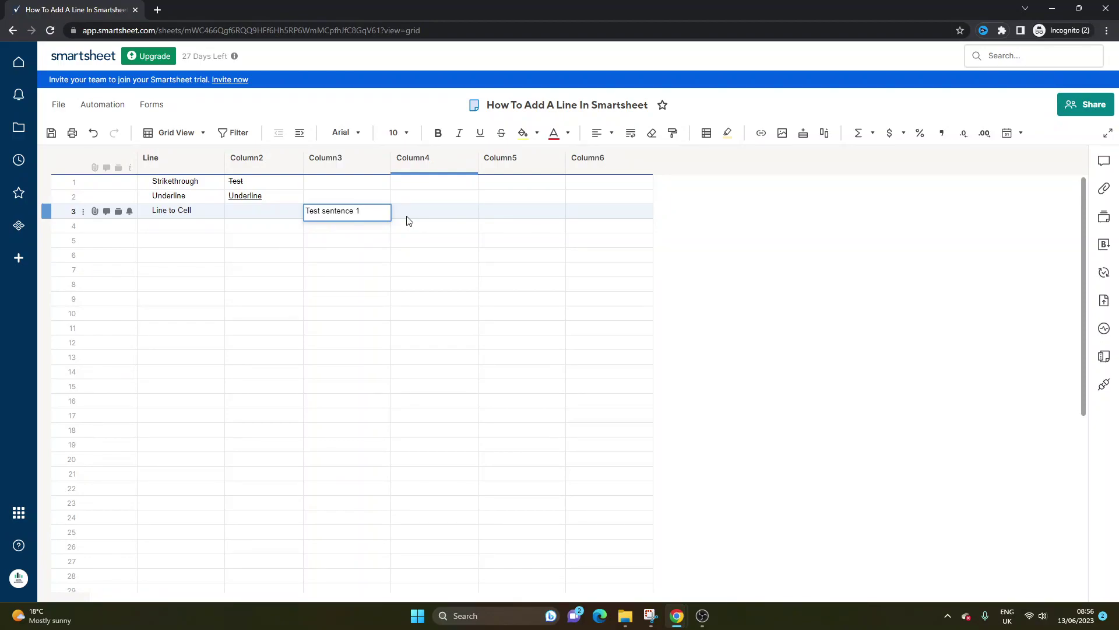
Add a line break and 'Test sentence 2' below 'Test sentence 1' in the cell
key("alt+Return")
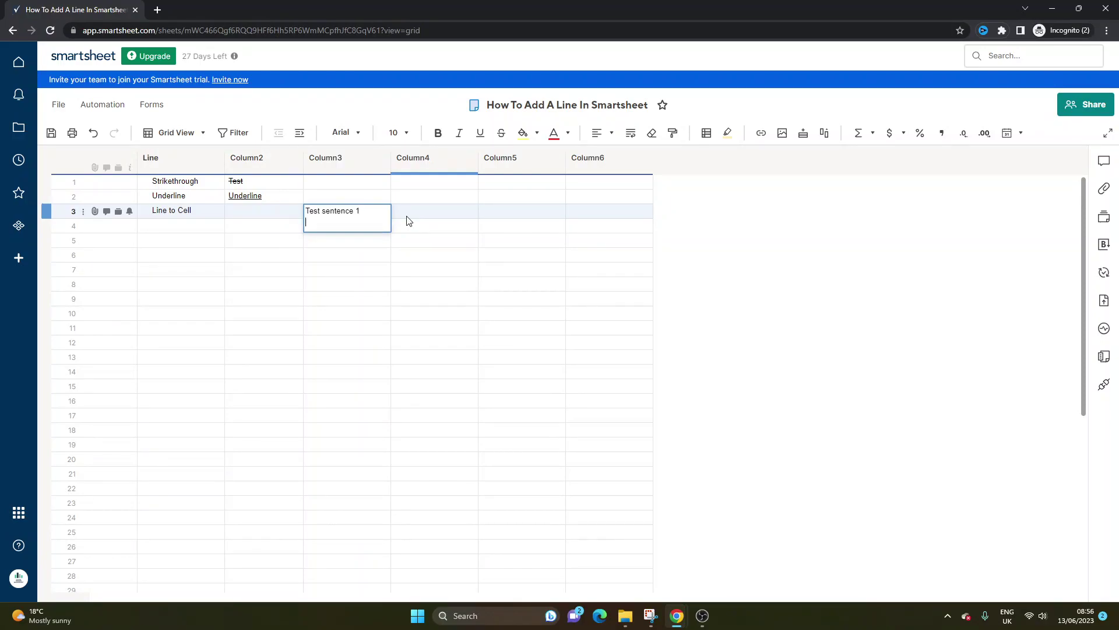
key("Escape")
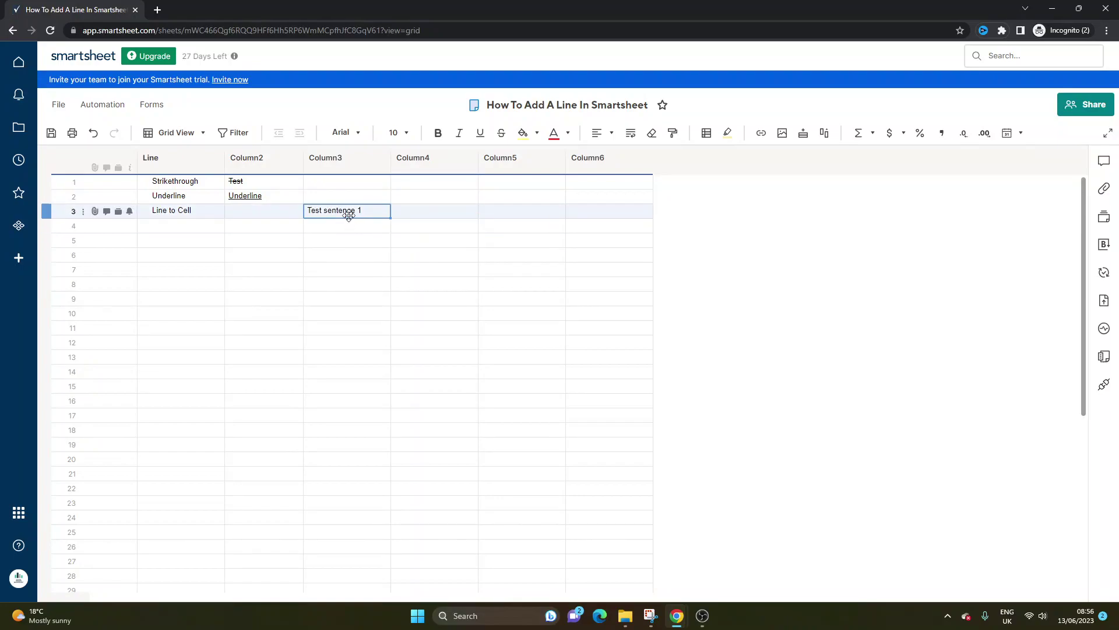
double_click(366, 211)
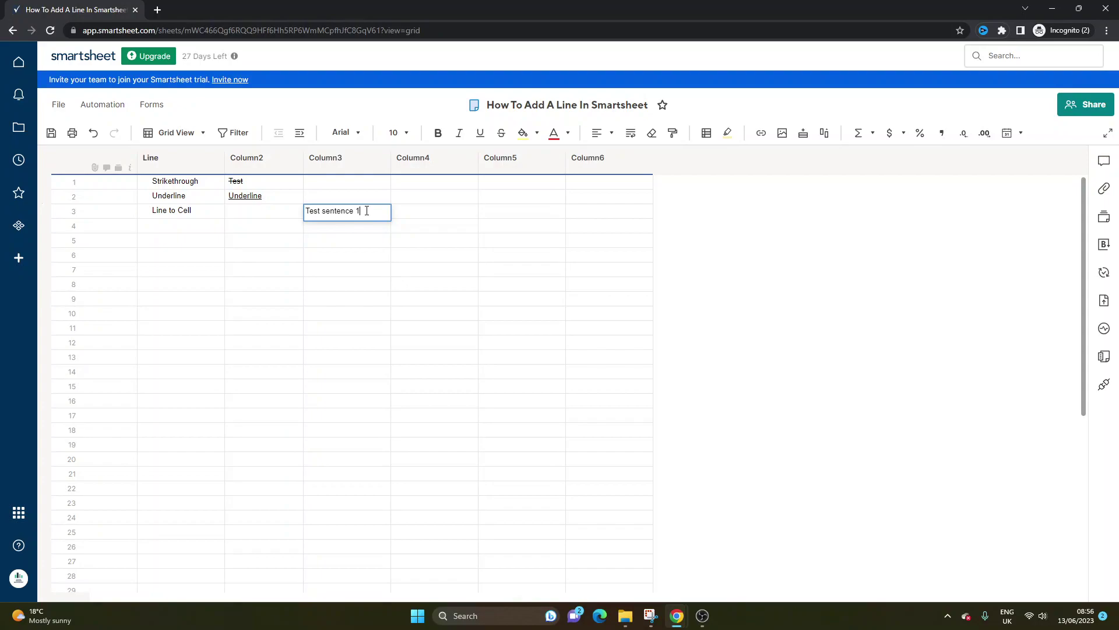
key("alt+Return")
type("Test sent")
type("ence 2")
key("Return")
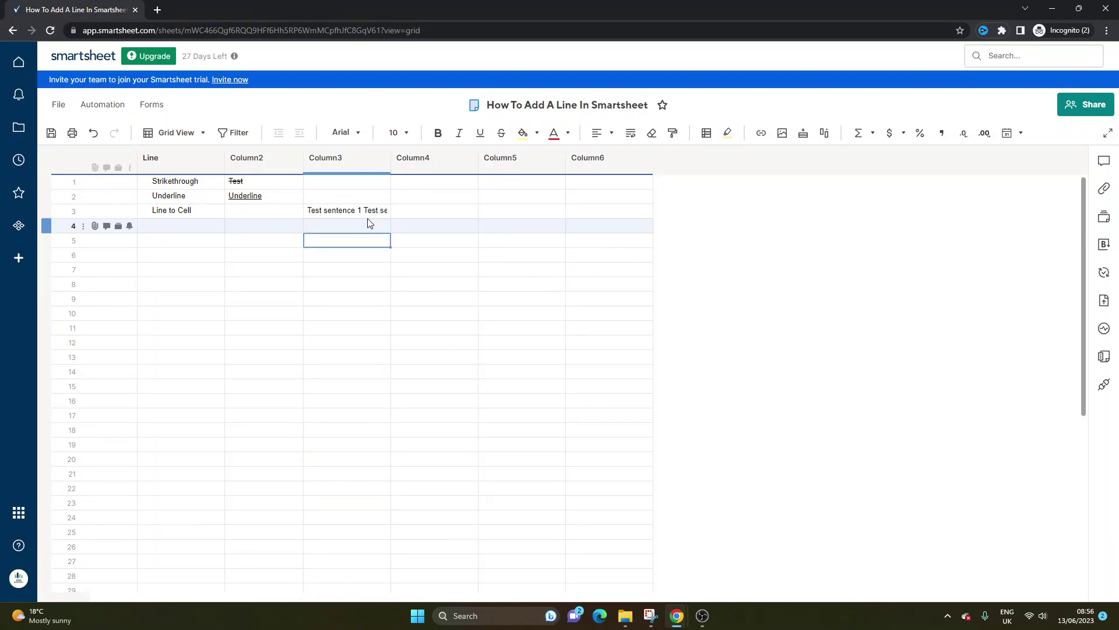
key("Return")
Reopen the cell to confirm both sentence lines are there
double_click(355, 217)
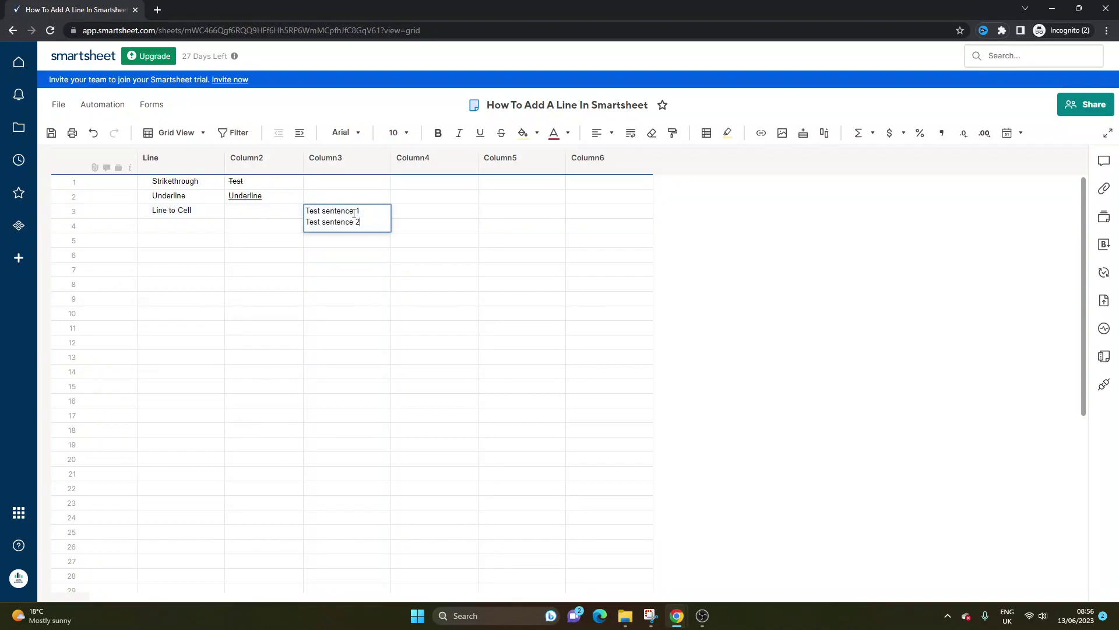
key("Return")
double_click(352, 210)
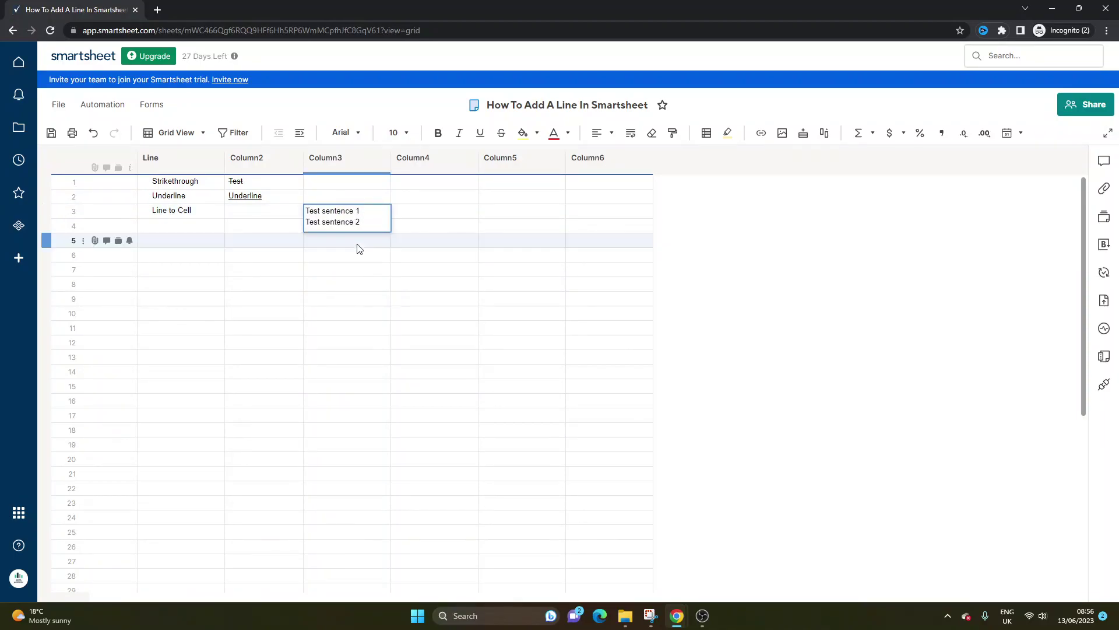
Turn on Wrap Text for the Column3 cell of the Line to Cell row
key("Return")
left_click(356, 212)
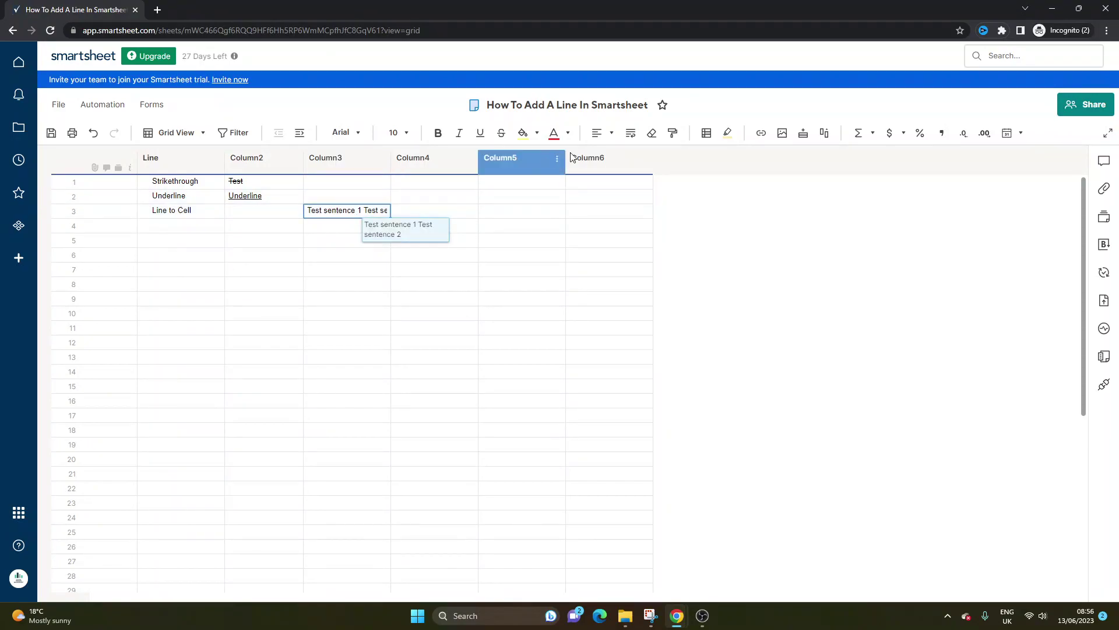
left_click(629, 135)
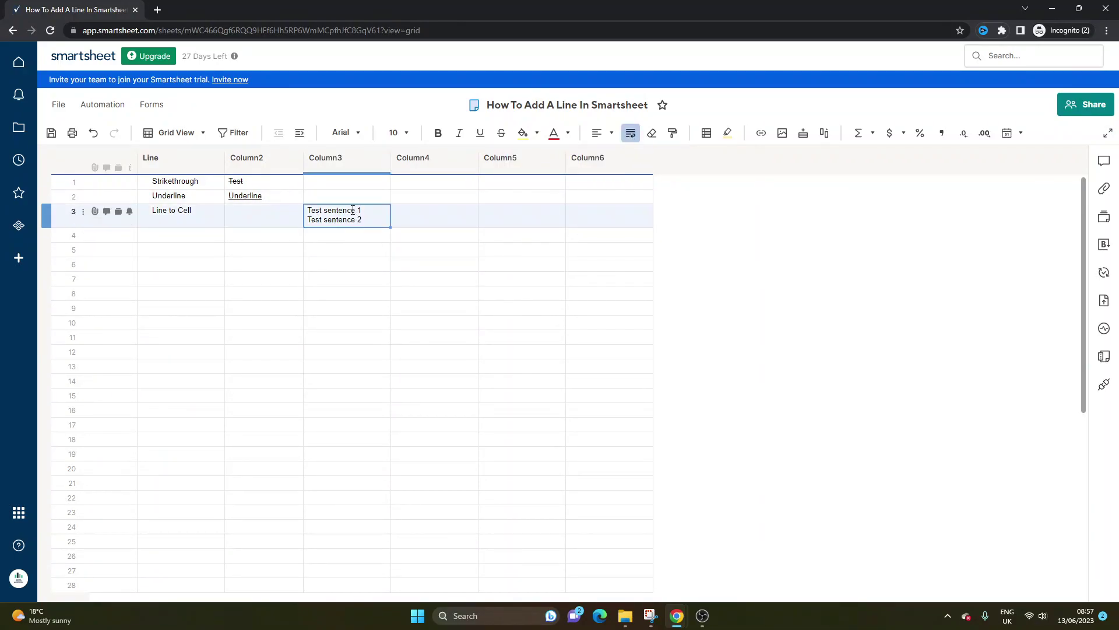
left_click(382, 251)
left_click(362, 223)
left_click(382, 265)
left_click(352, 220)
left_click(358, 220)
left_click(366, 220)
left_click(262, 212)
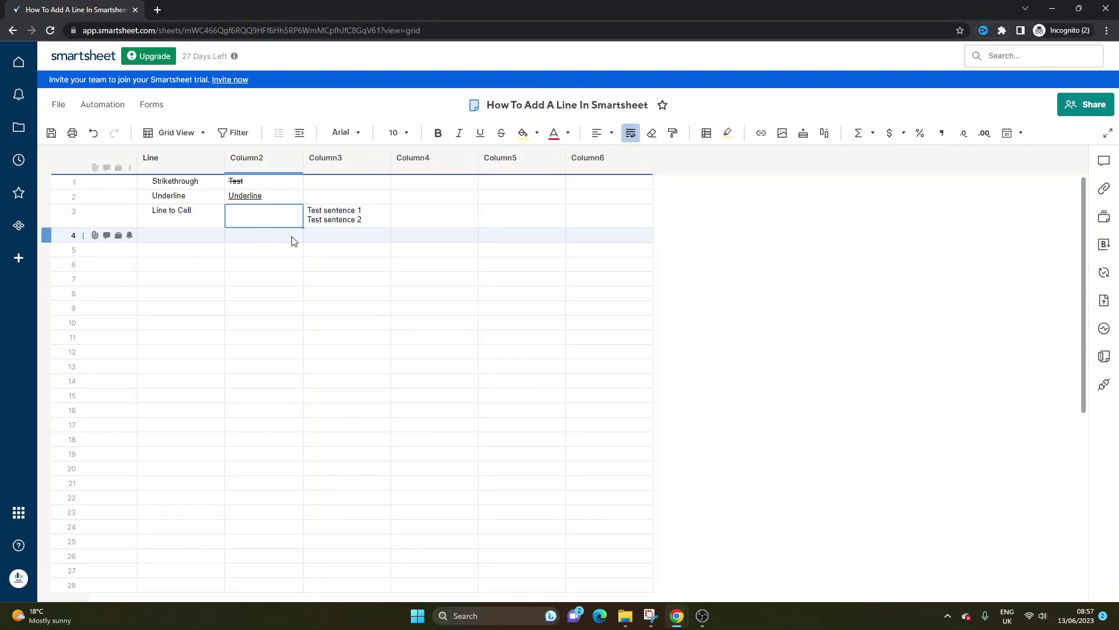